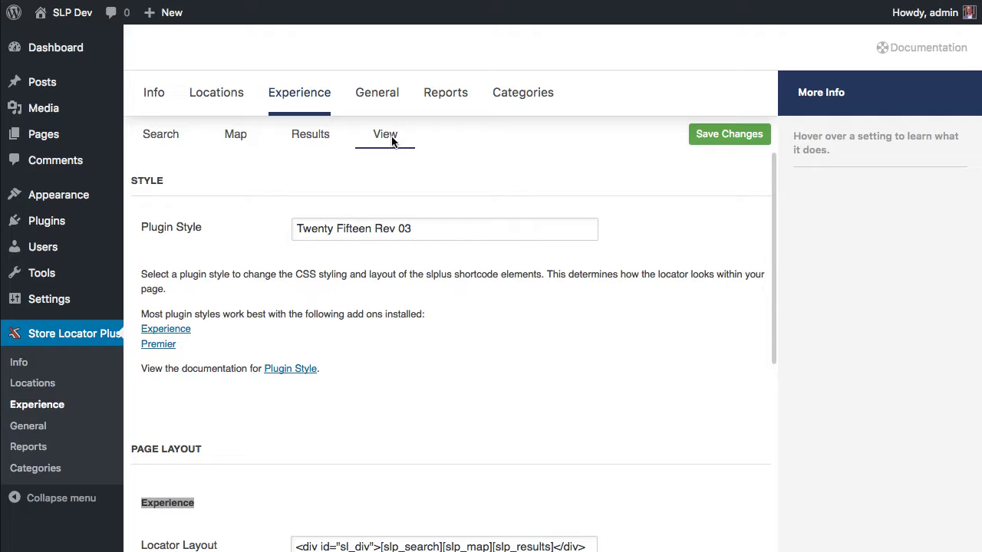
Preview the plugin style descriptions around Twenty Fifteen Rev 03, including Twenty Fourteen Rev 01 and Twenty Sixteen Rev 05.
click(405, 229)
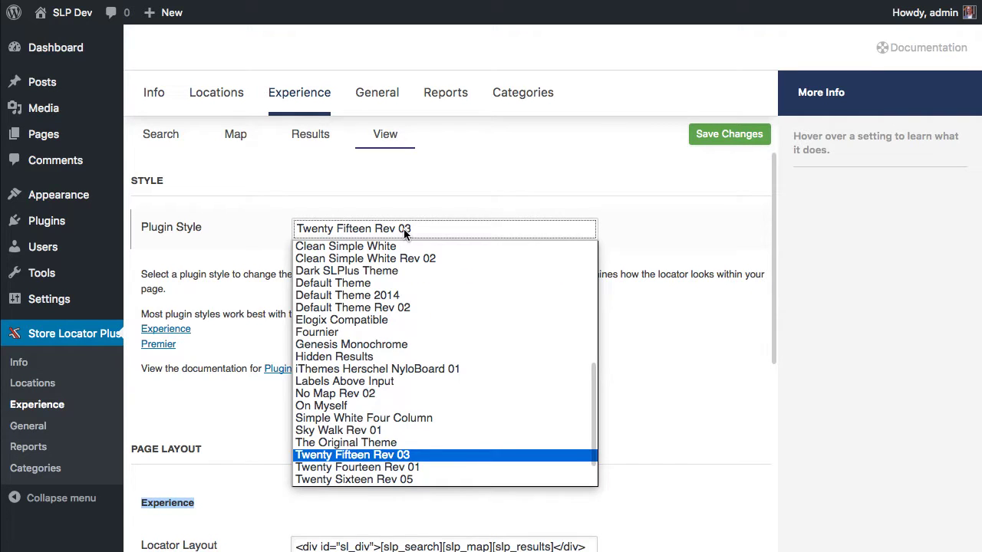
key(Up)
key(Down)
key(Down)
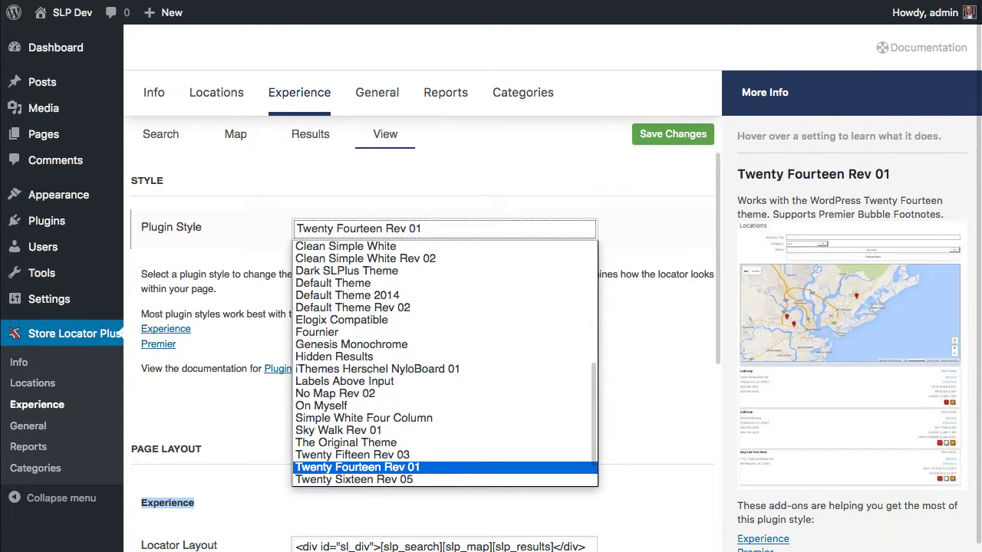
key(Down)
key(Up)
key(Up)
key(Up)
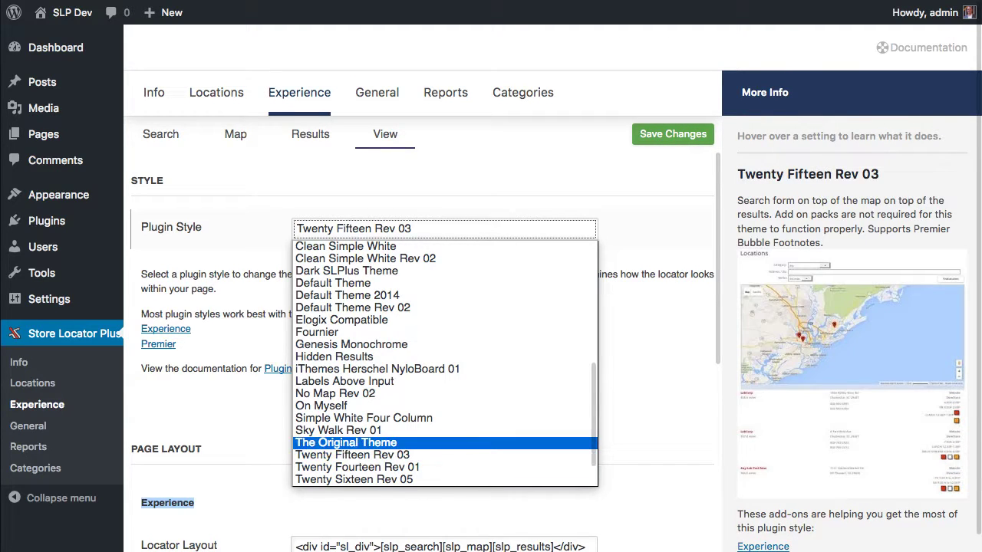
Browse the plugin styles above The Original Theme and select Labels Above Input to view its description.
key(Up)
key(Up)
key(Up)
key(Up)
key(Up)
key(Up)
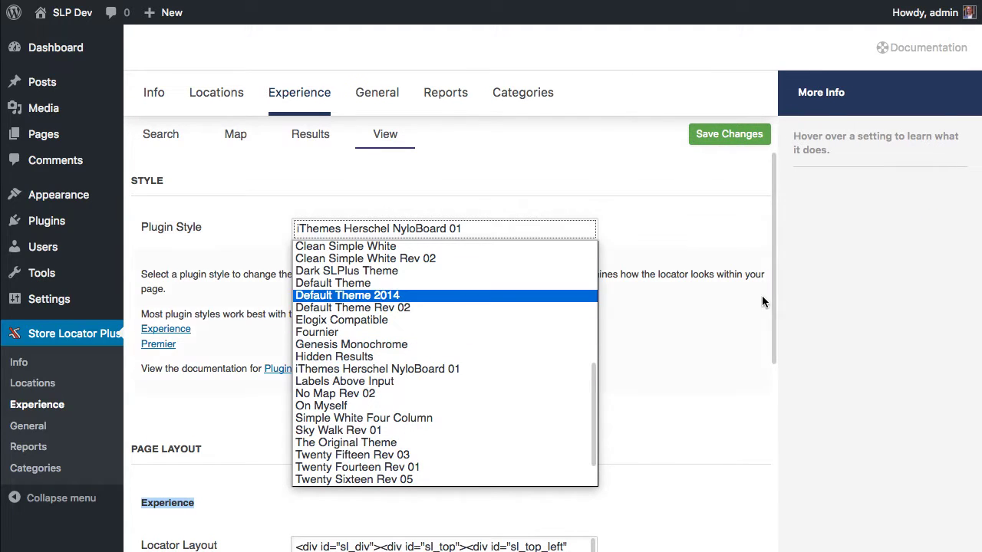
click(442, 381)
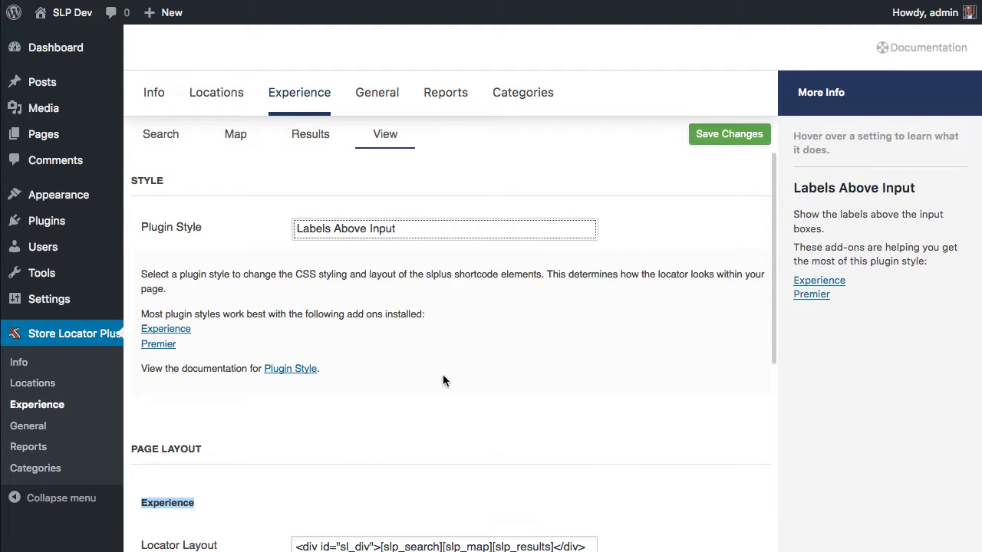
Preview the plugin styles listed after Labels Above Input, including Simple White Four Column.
key(space)
key(Down)
key(Down)
key(Down)
key(Down)
key(Down)
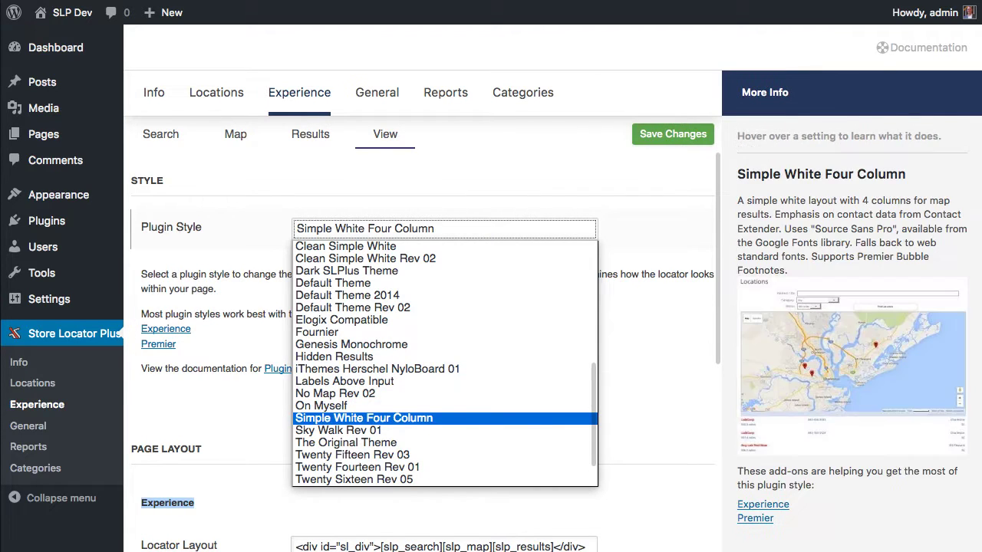
Go back through the plugin style choices and view the description of Hidden Results.
key(Up)
key(Up)
key(Up)
key(Up)
key(Up)
key(Up)
key(Up)
key(Up)
key(Up)
key(Up)
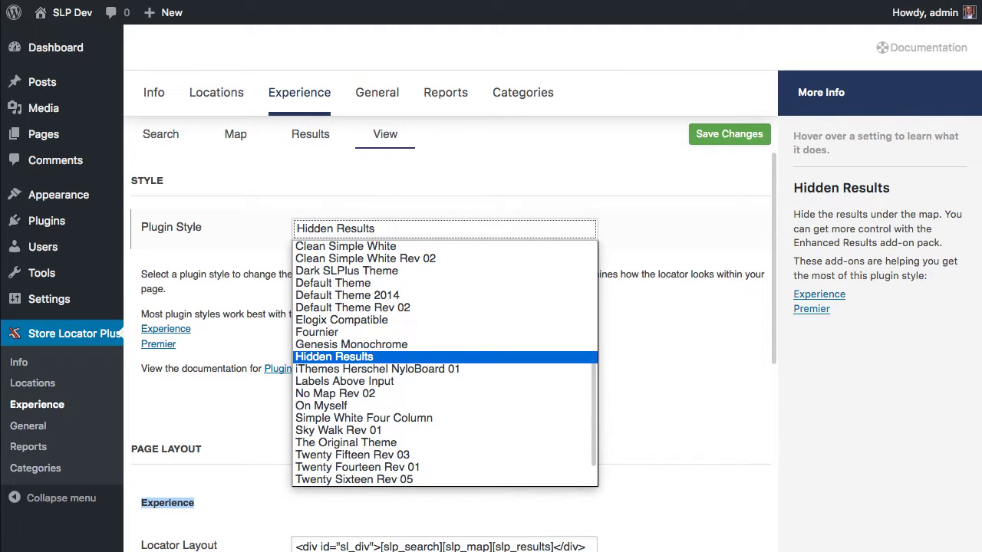
Preview the plugin styles listed before Hidden Results, including Default Theme.
key(Up)
key(Up)
key(Up)
key(Up)
key(Up)
key(Up)
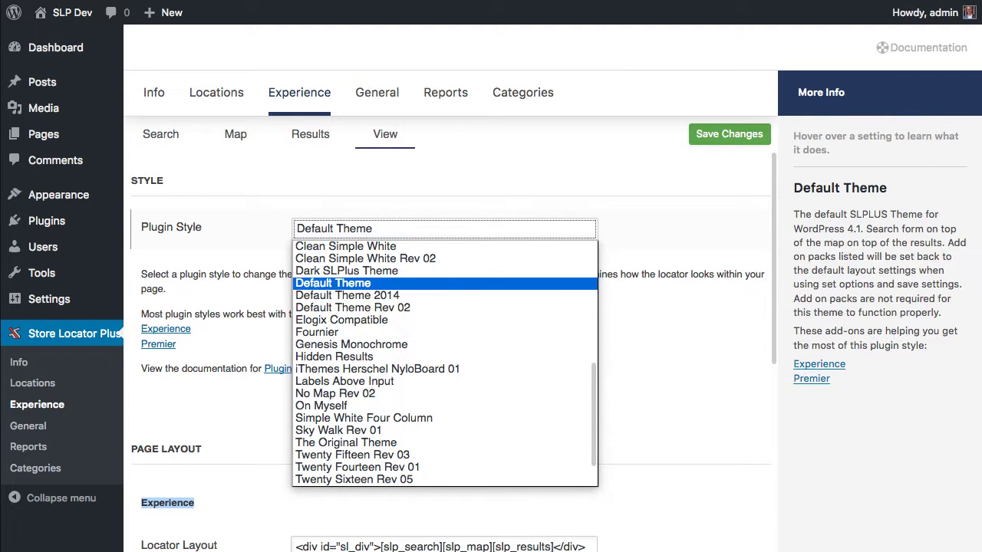
Review the Default Theme 2014 description and leave the plugin style set to Elogix Compatible.
key(Down)
key(Down)
key(Down)
key(Down)
key(Down)
key(Down)
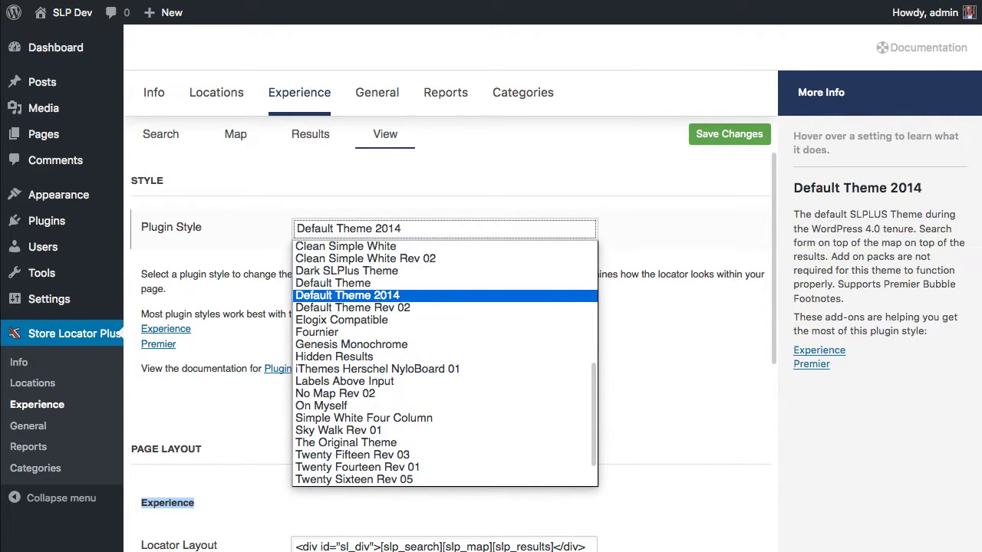
key(Escape)
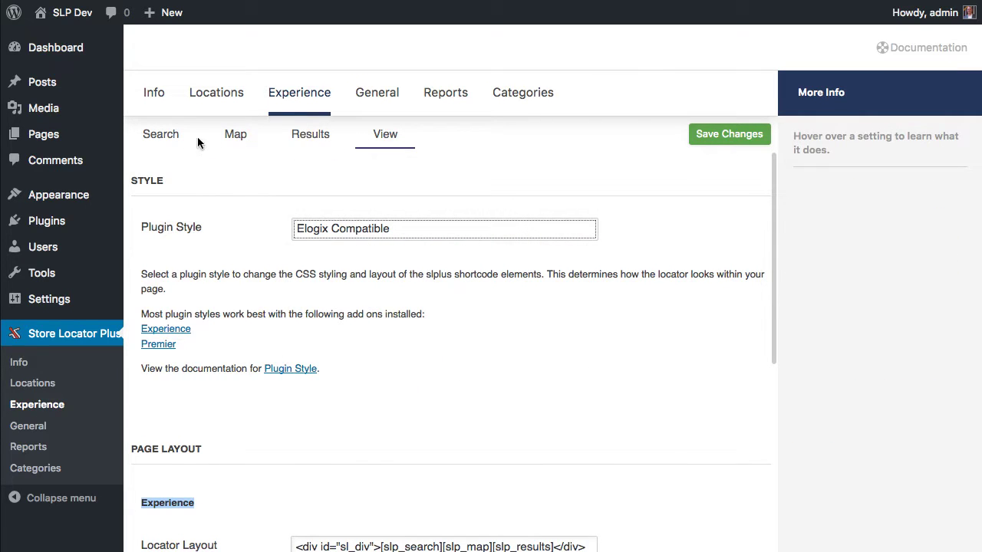
Open the Experience search settings and look over the available search feature options.
click(163, 136)
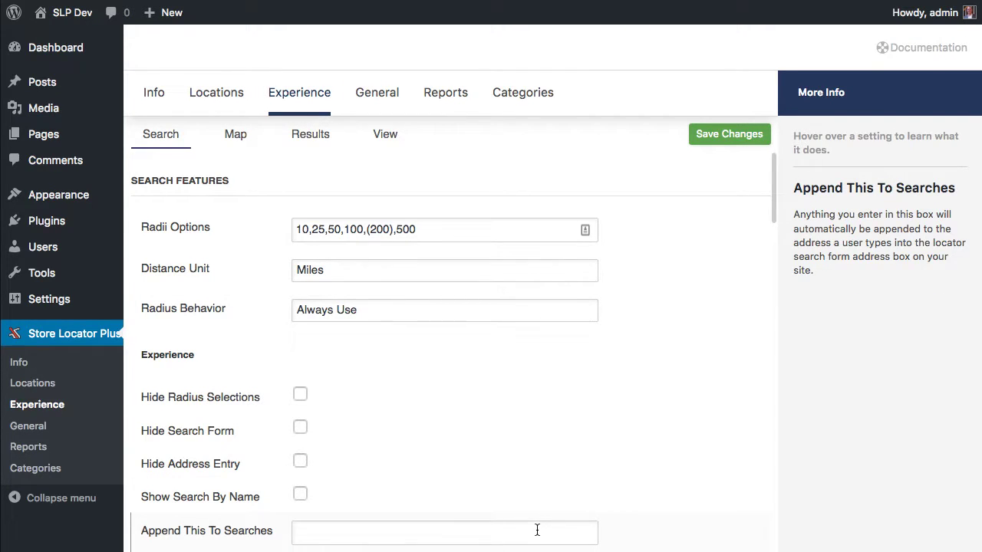
scroll(534, 529, down, 3)
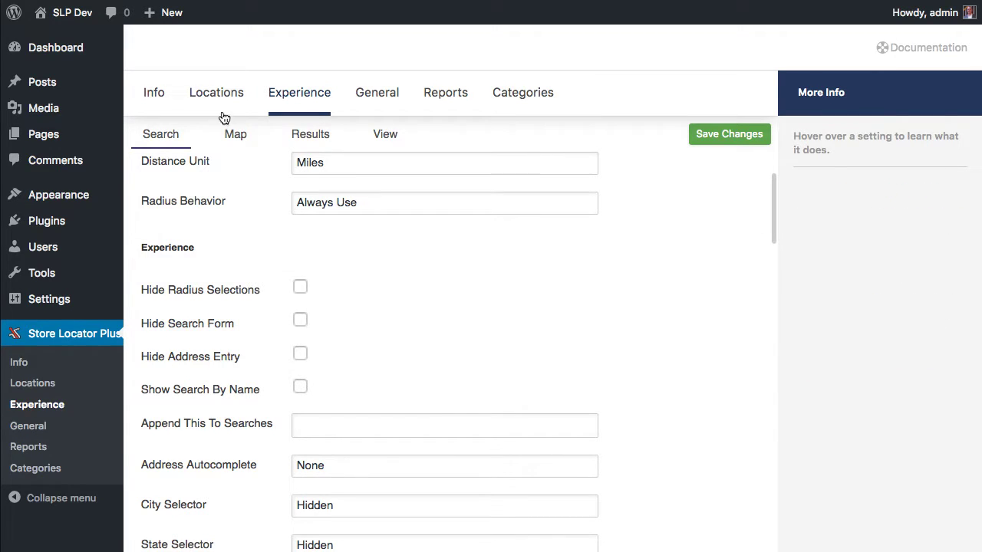
Open the store locations list and view the details of individual locations such as Amalfi's Italian Restaurant.
click(202, 95)
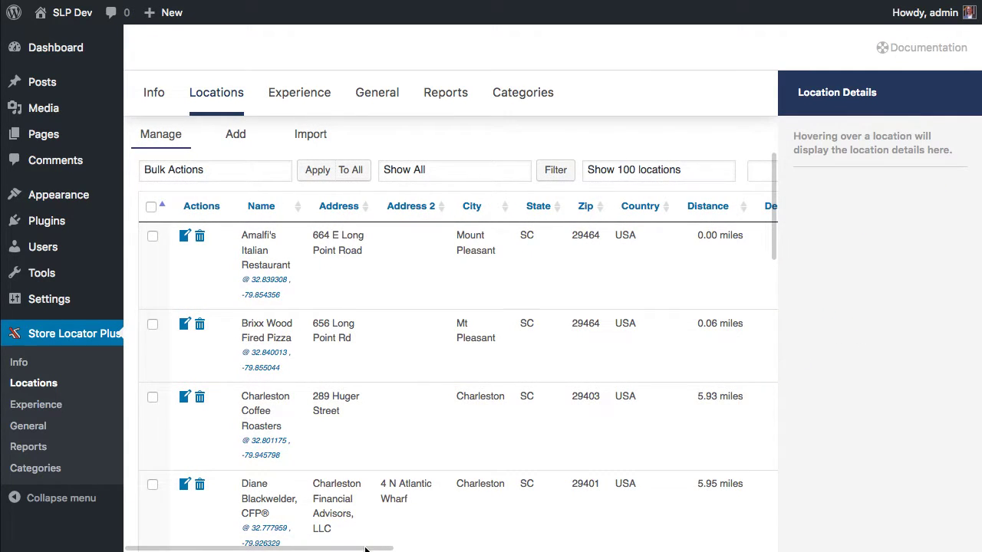
drag(365, 549, 214, 475)
mouse_move(377, 299)
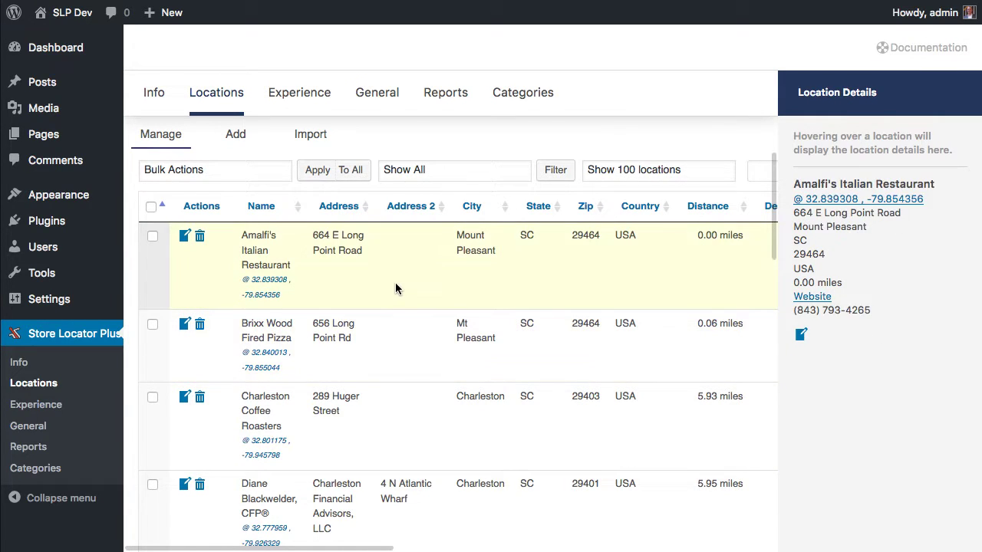
mouse_move(407, 434)
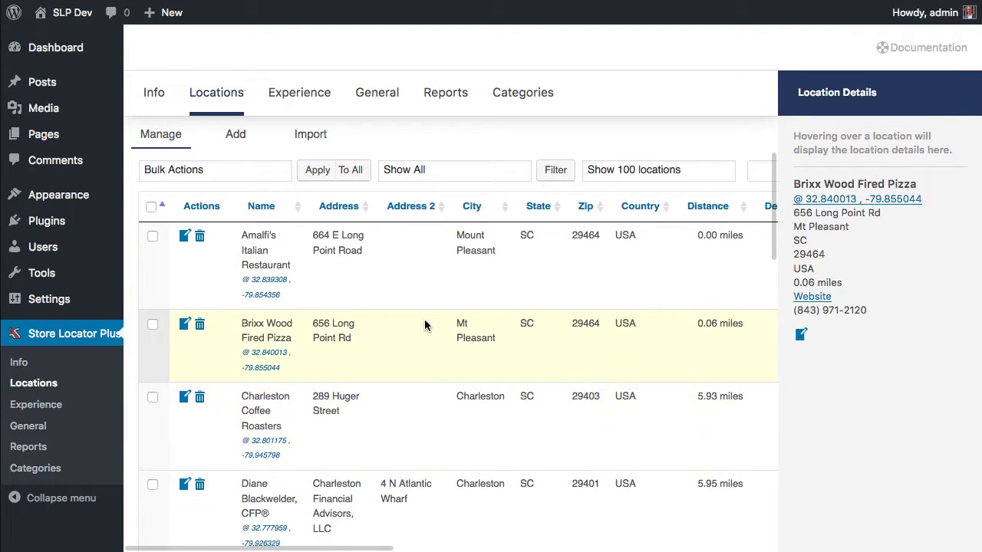
Look through the locations list as far as Dog and Duck and Fuji Sushi Bar & Grill, inspecting the location details.
scroll(472, 382, down, 2)
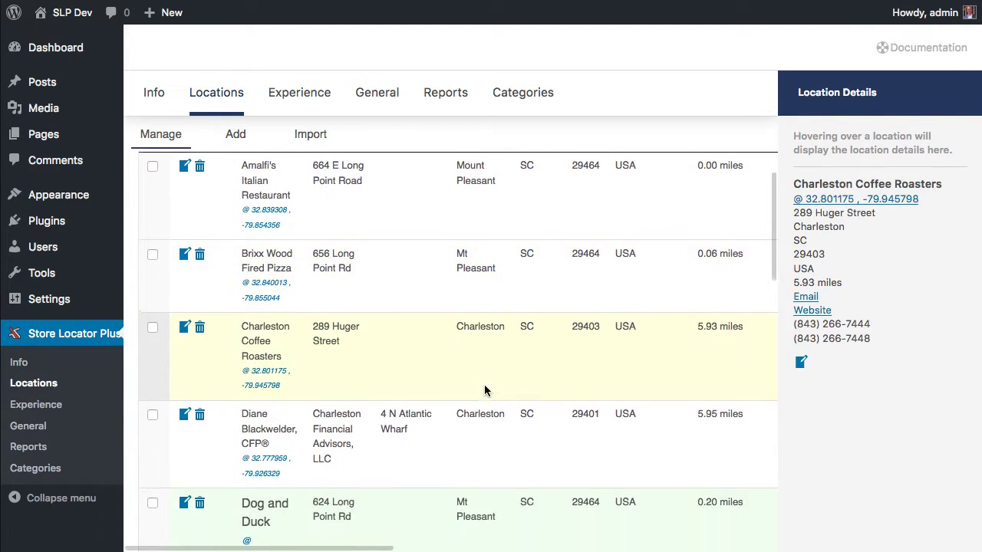
scroll(495, 396, down, 4)
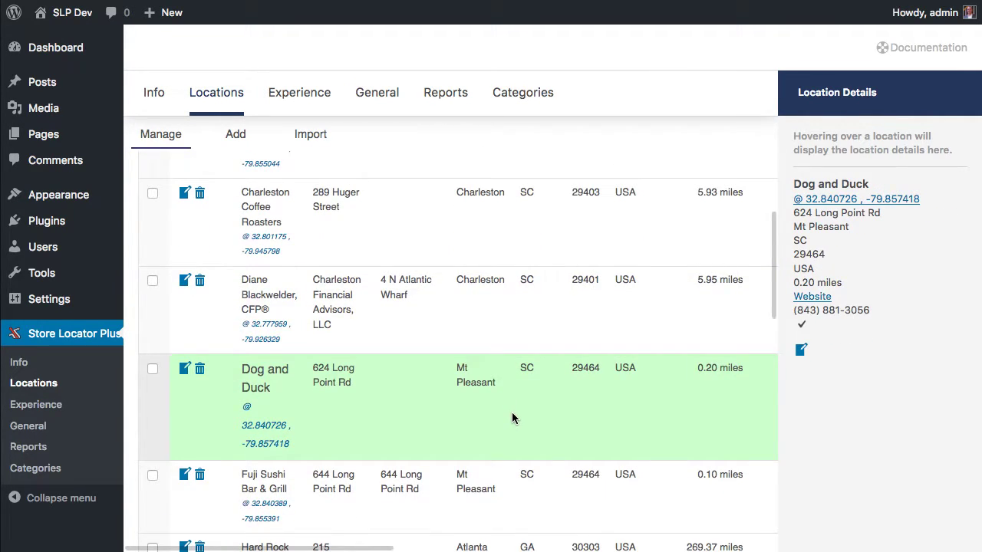
scroll(511, 412, down, 2)
scroll(511, 412, up, 5)
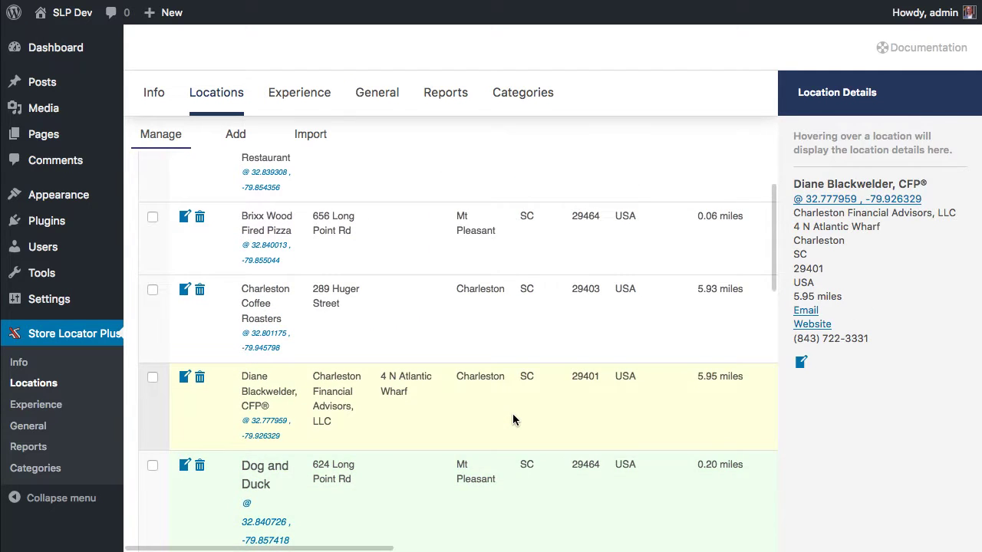
scroll(513, 415, up, 3)
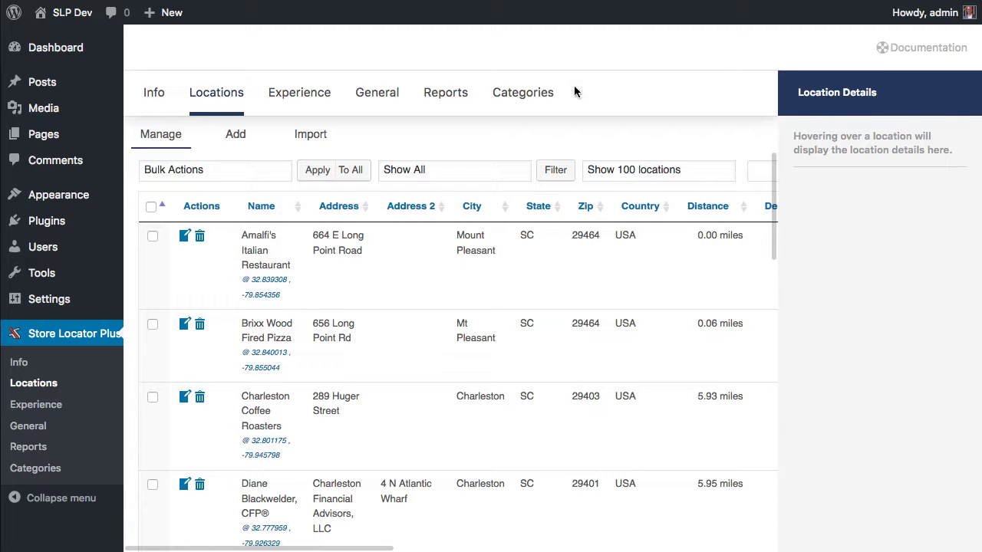
scroll(477, 453, down, 4)
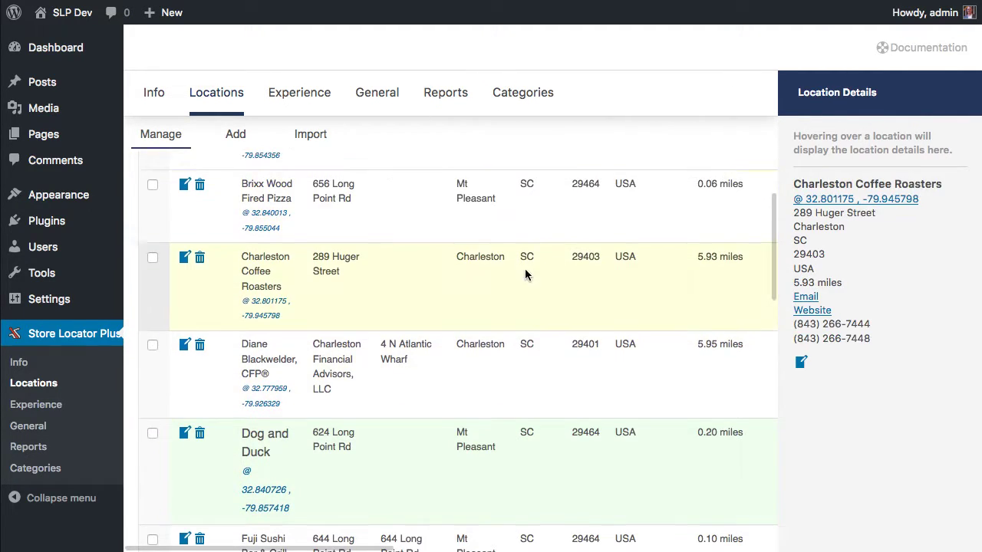
scroll(522, 288, up, 4)
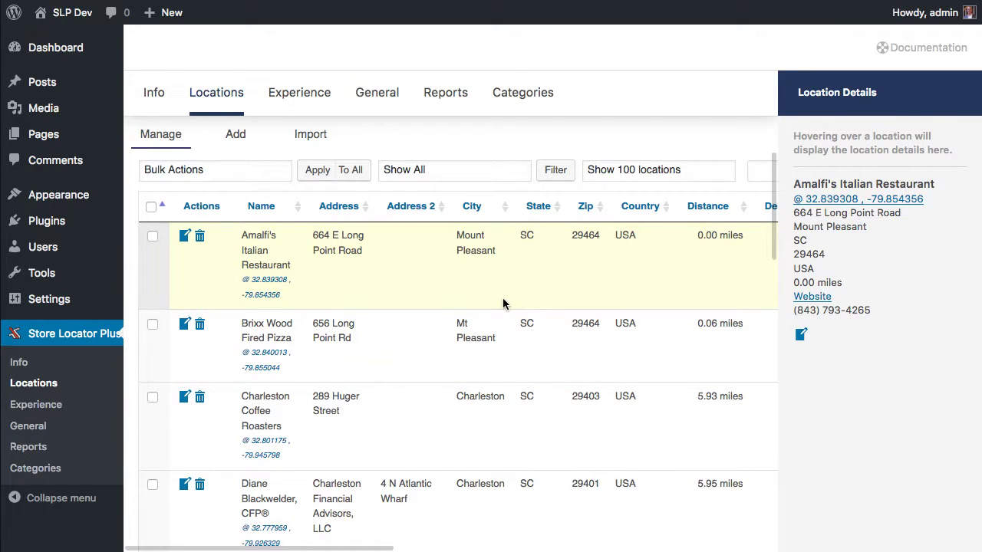